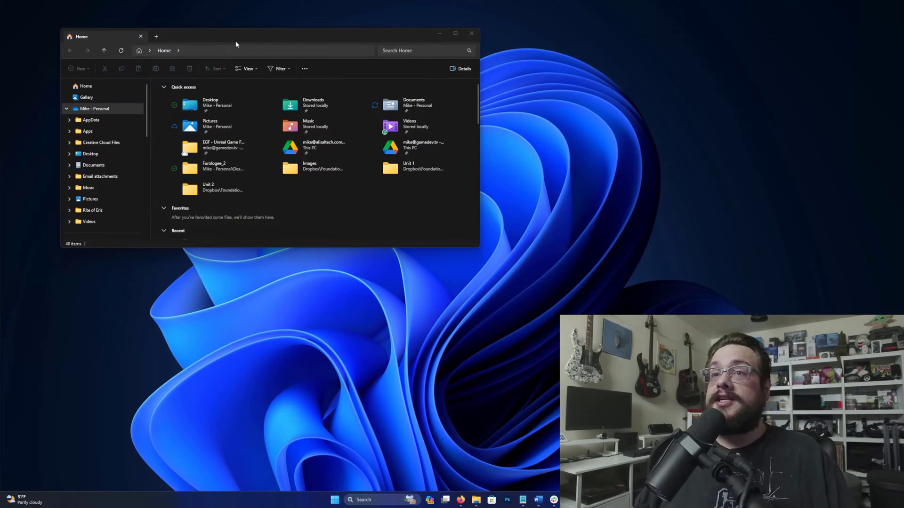
Step: Switch to the browser showing the ExplorerPatcher GitHub repository and look through its file list and README installation instructions
drag(243, 41, 224, 31)
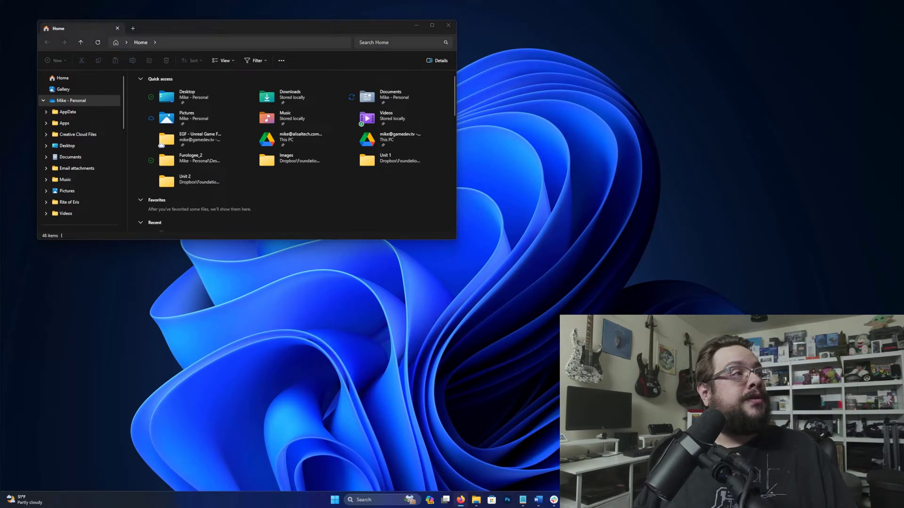
drag(0, 254, 367, 3)
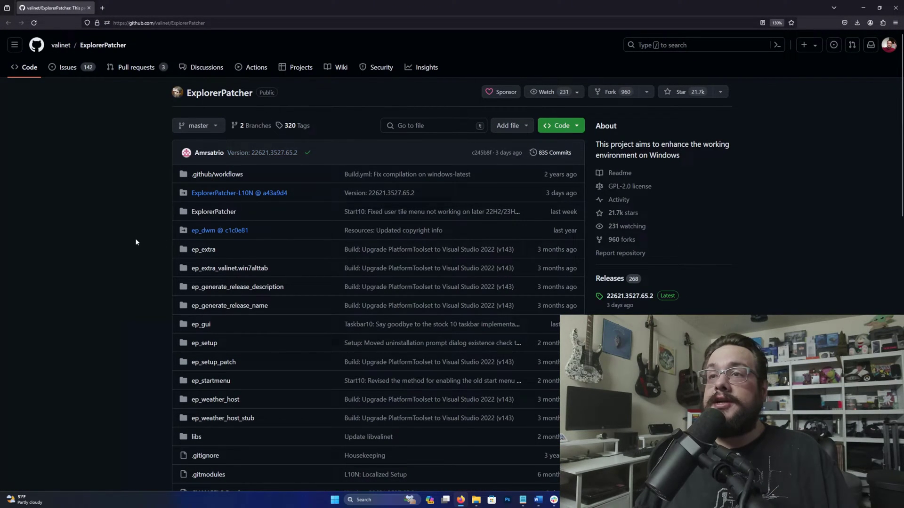
scroll(358, 206, down, 7)
scroll(358, 202, up, 8)
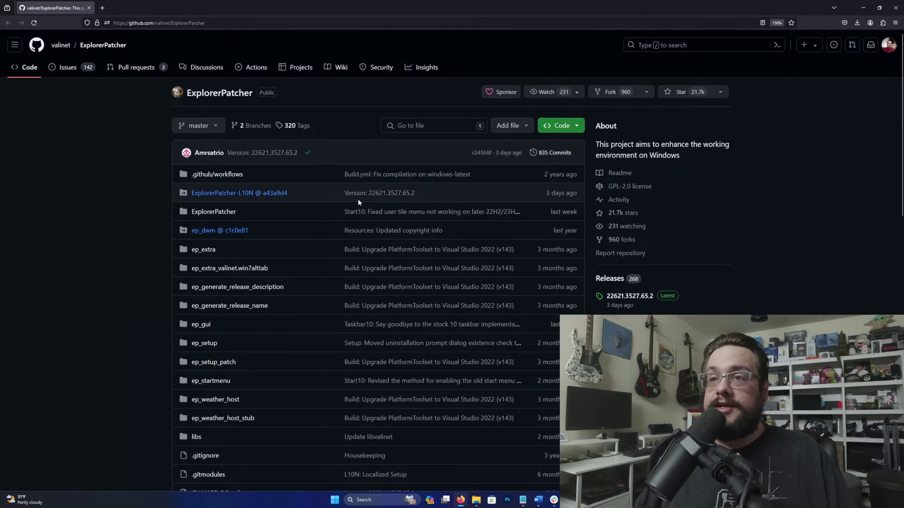
scroll(351, 198, down, 10)
scroll(351, 198, down, 4)
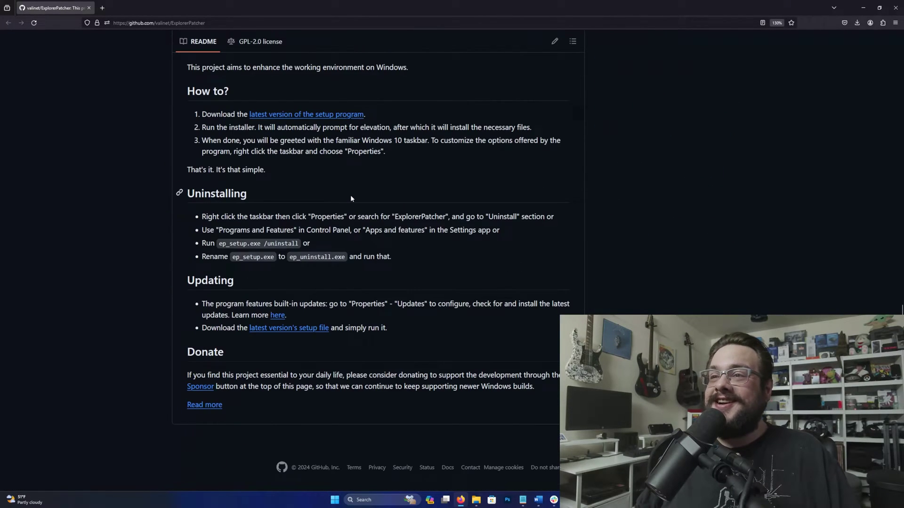
scroll(351, 197, up, 13)
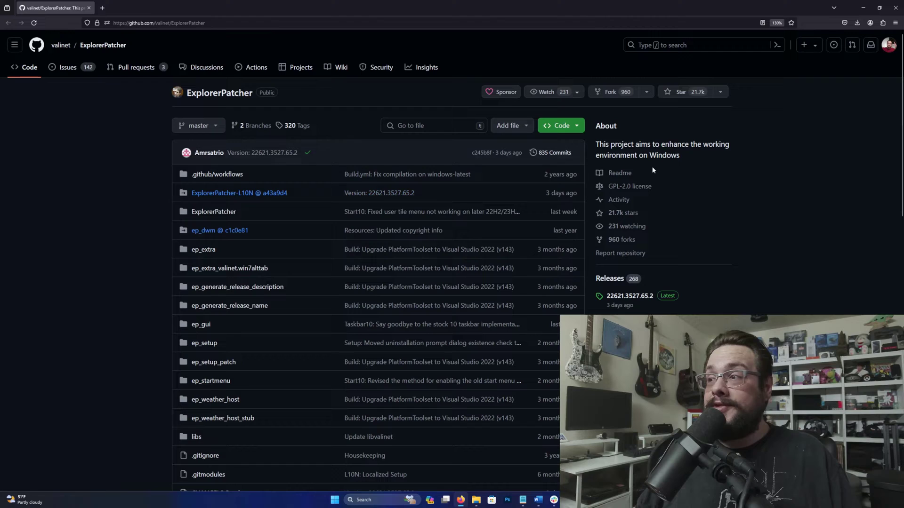
Step: Download ep_setup.exe from the assets of the latest release, 22621.3527.65.2, and allow the flagged download
scroll(644, 298, down, 3)
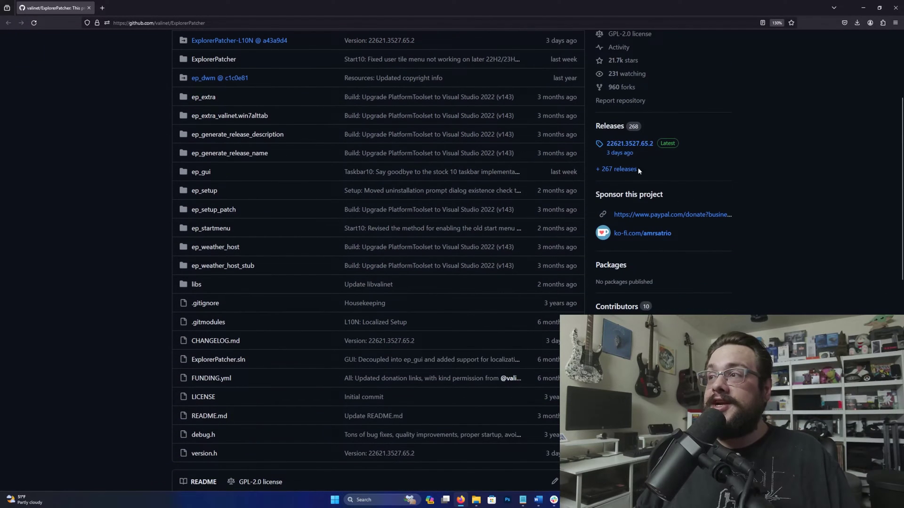
click(624, 144)
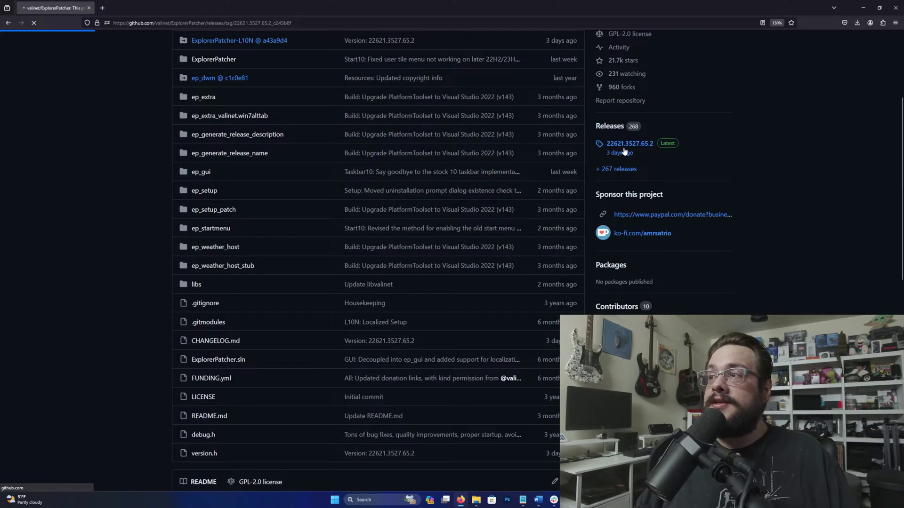
scroll(398, 227, down, 2)
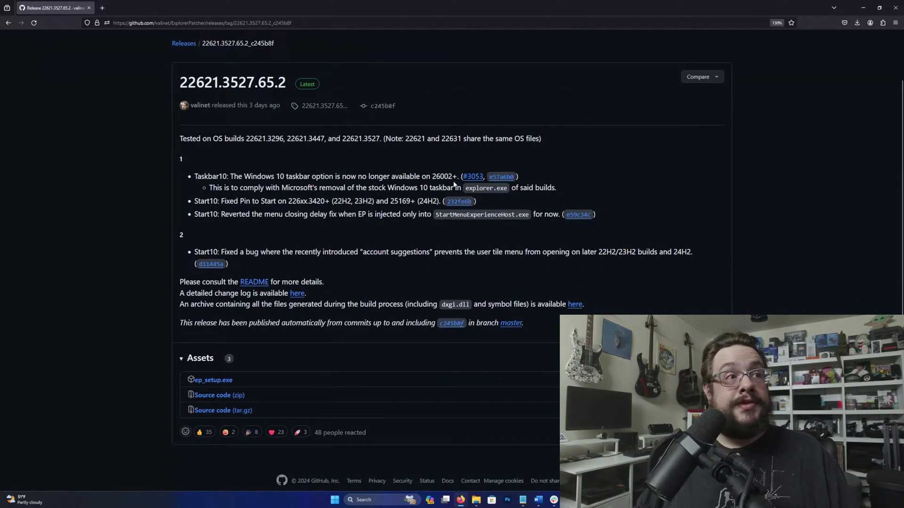
scroll(317, 199, down, 1)
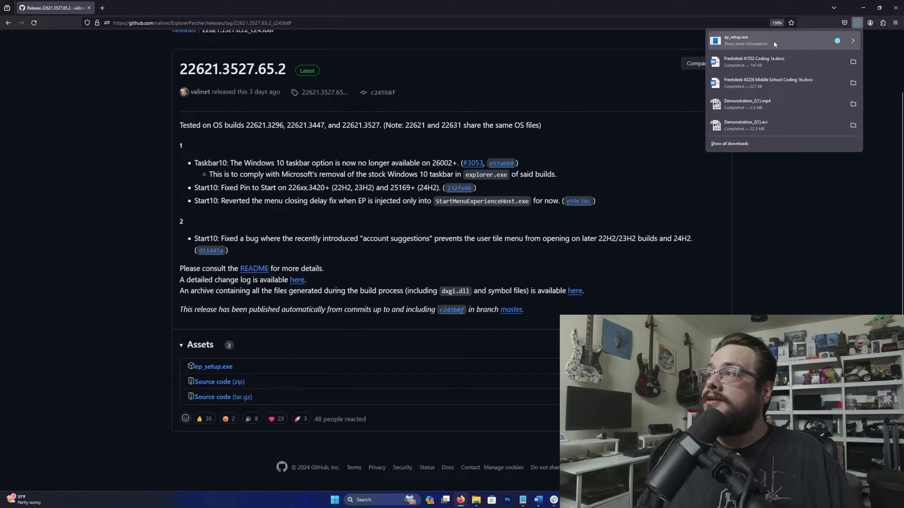
click(773, 41)
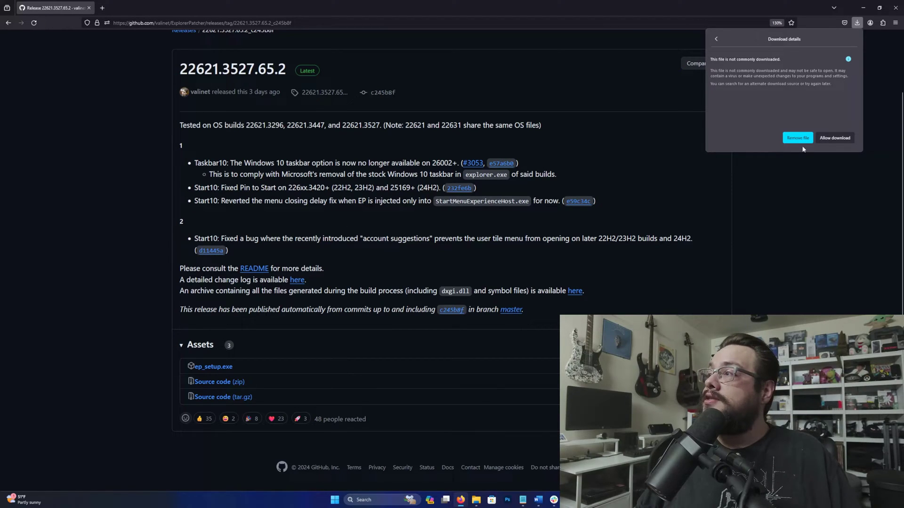
click(835, 138)
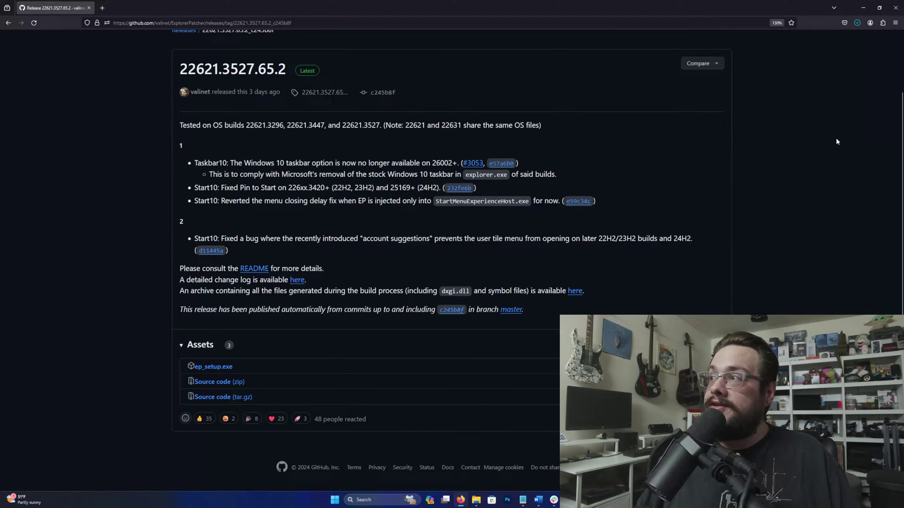
Step: View the source code of ep_setup.c in the repository's ep_setup folder and return to the repository's main page
scroll(340, 189, up, 2)
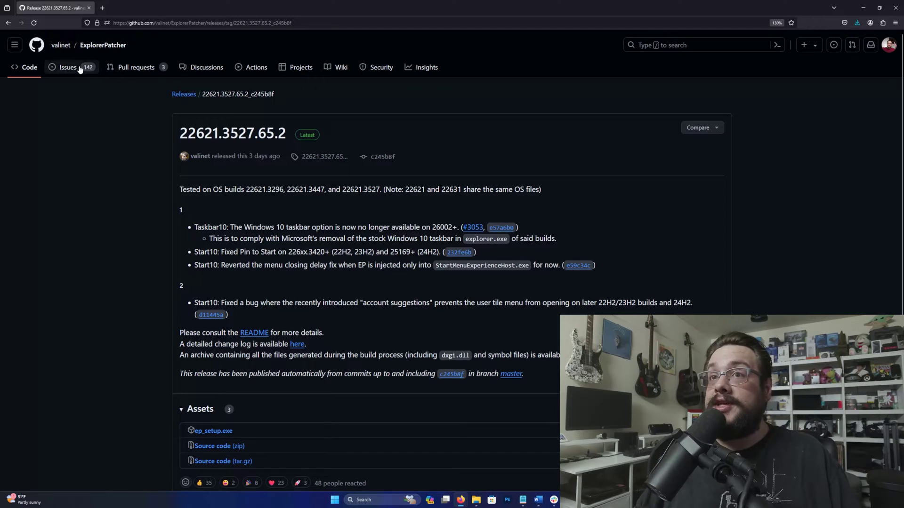
click(25, 67)
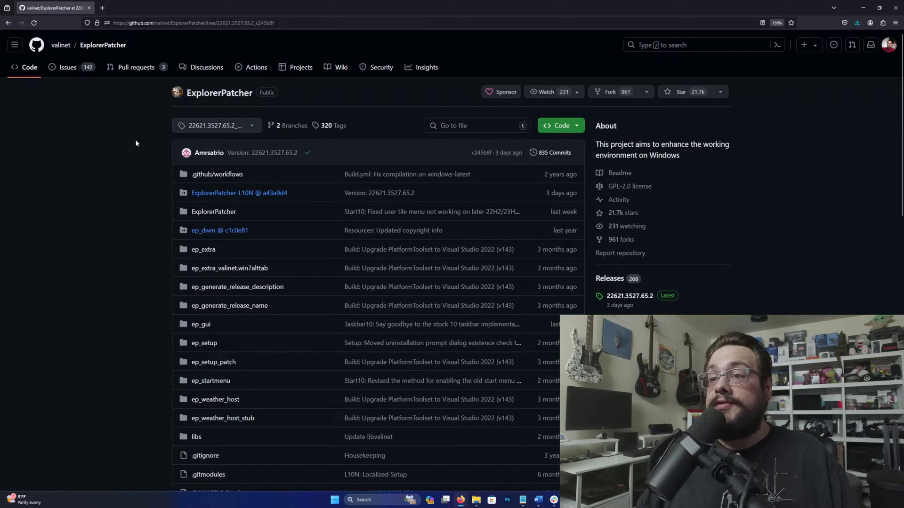
scroll(213, 197, down, 3)
click(213, 194)
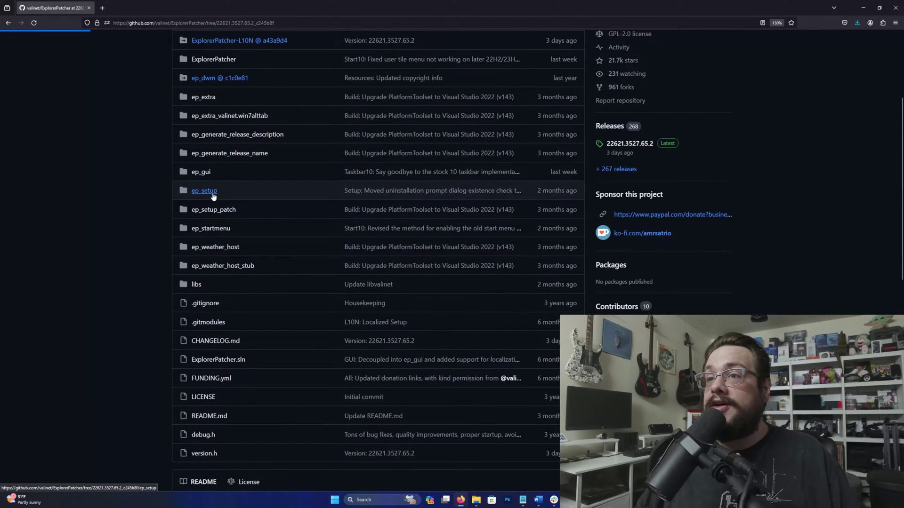
click(197, 202)
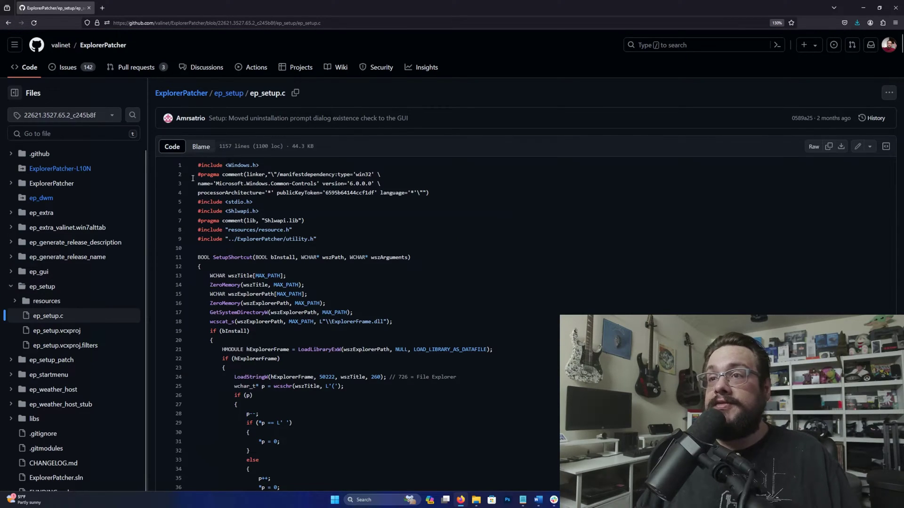
click(184, 93)
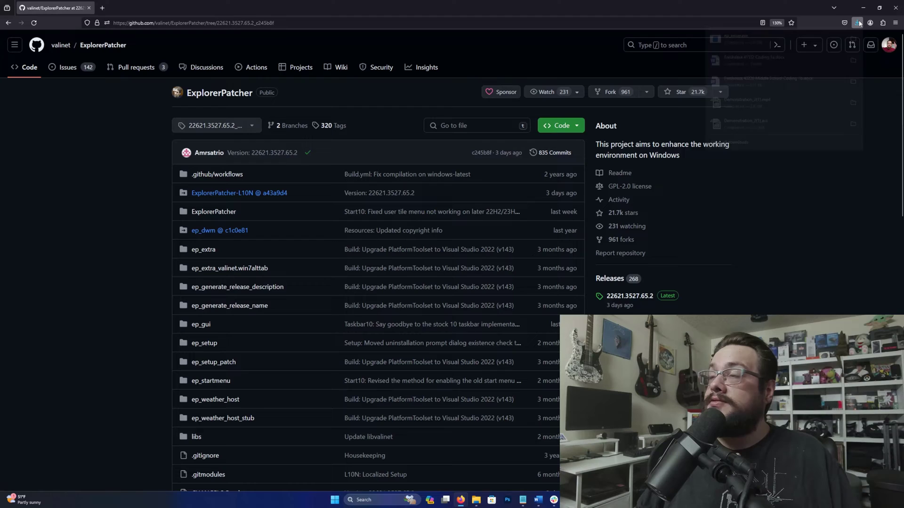
Step: Launch the downloaded ep_setup.exe installer from the browser's downloads
click(857, 23)
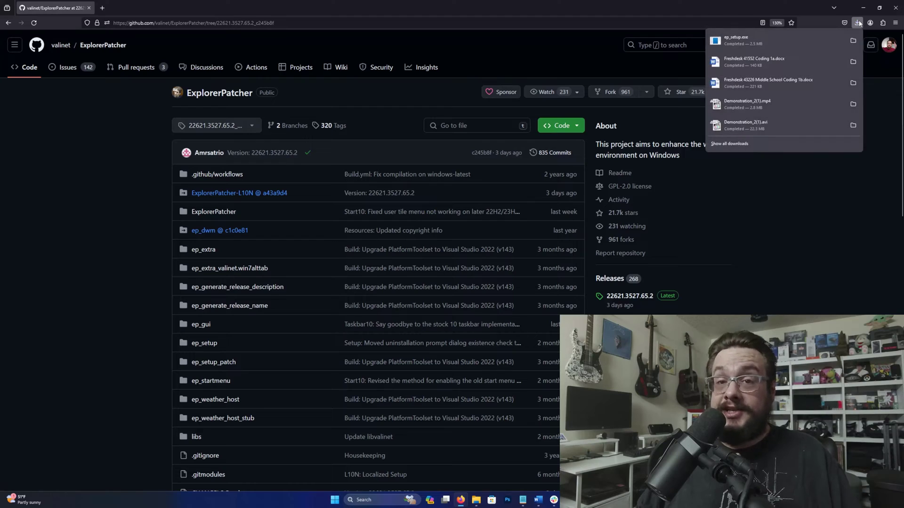
click(801, 38)
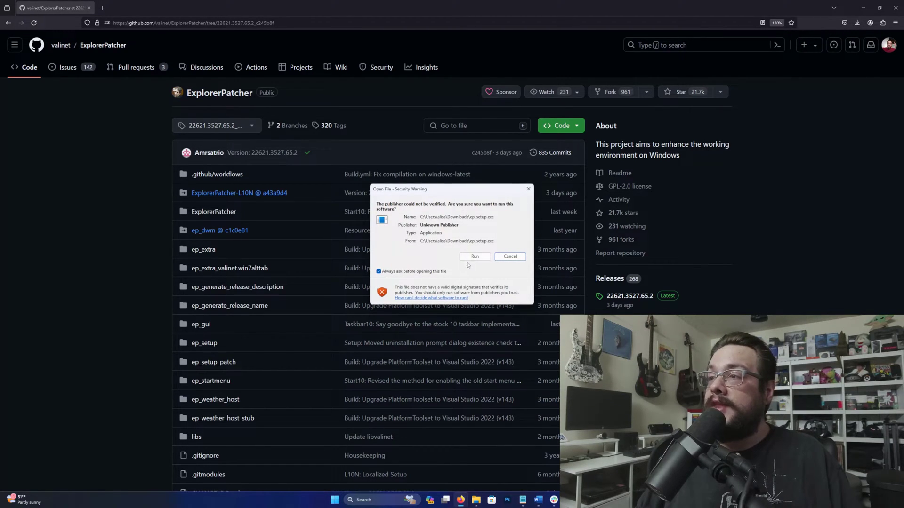
drag(455, 188, 254, 87)
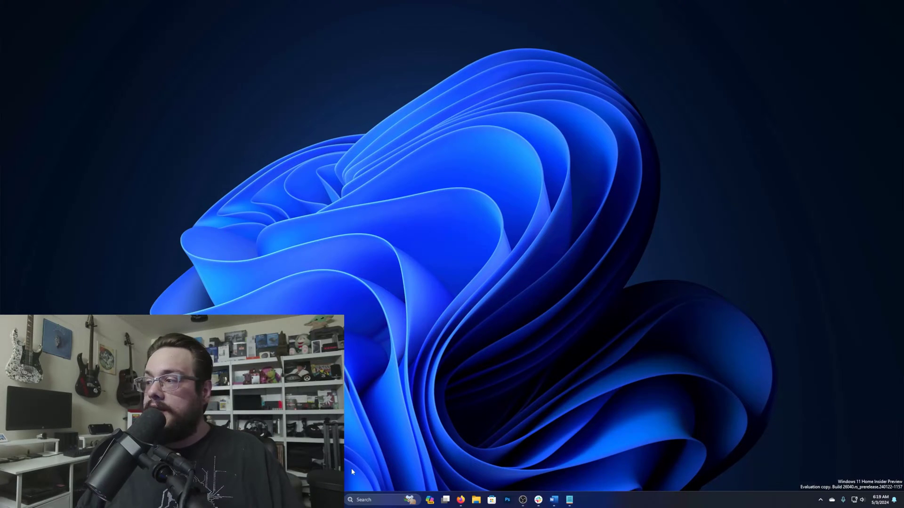
Step: Search Windows for "explorerpat" and open Properties (ExplorerPatcher)
click(335, 500)
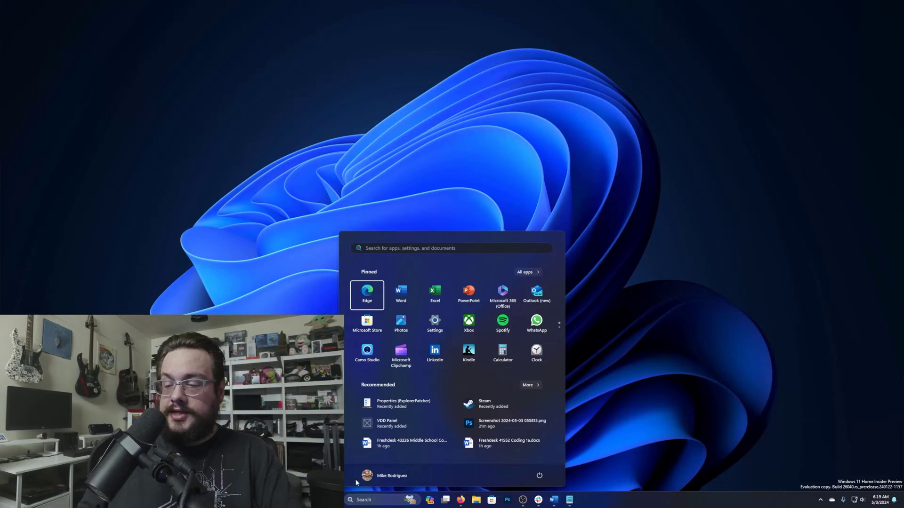
text(explorerpat)
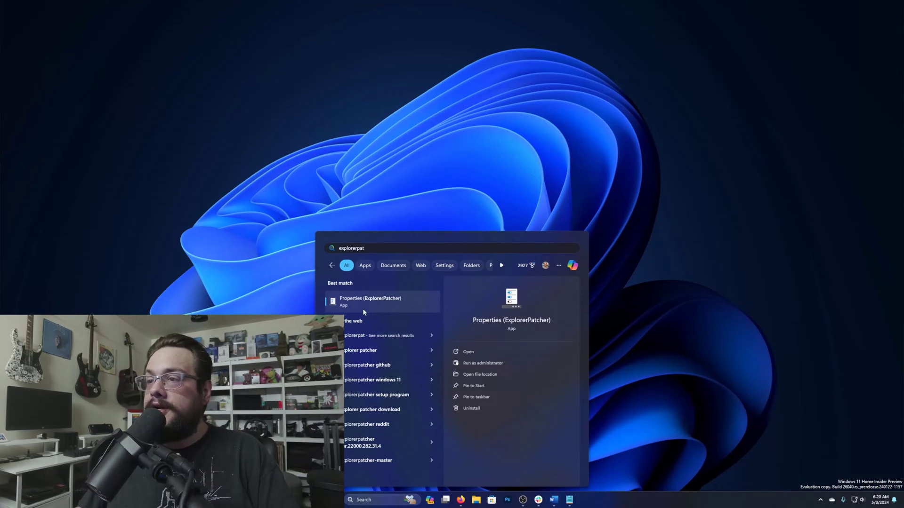
click(355, 306)
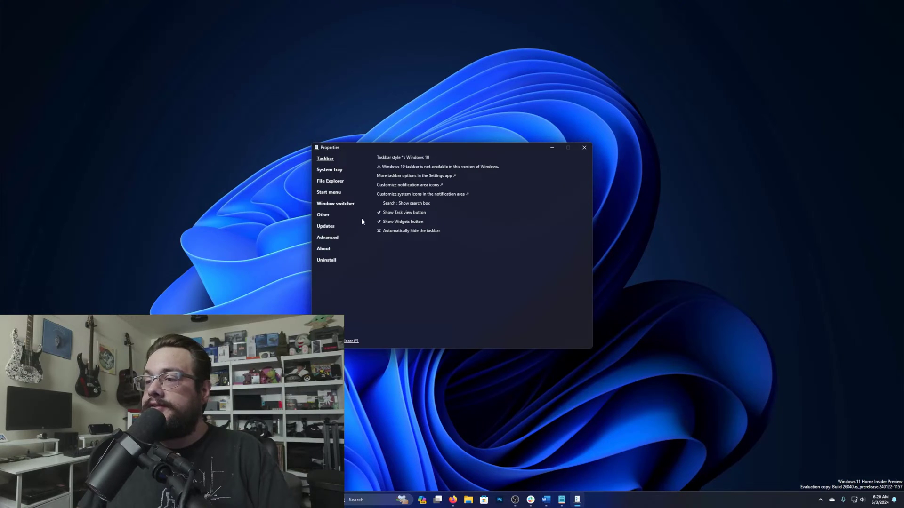
Step: Look through the ExplorerPatcher options for the system tray, File Explorer and Start menu
click(333, 171)
click(336, 182)
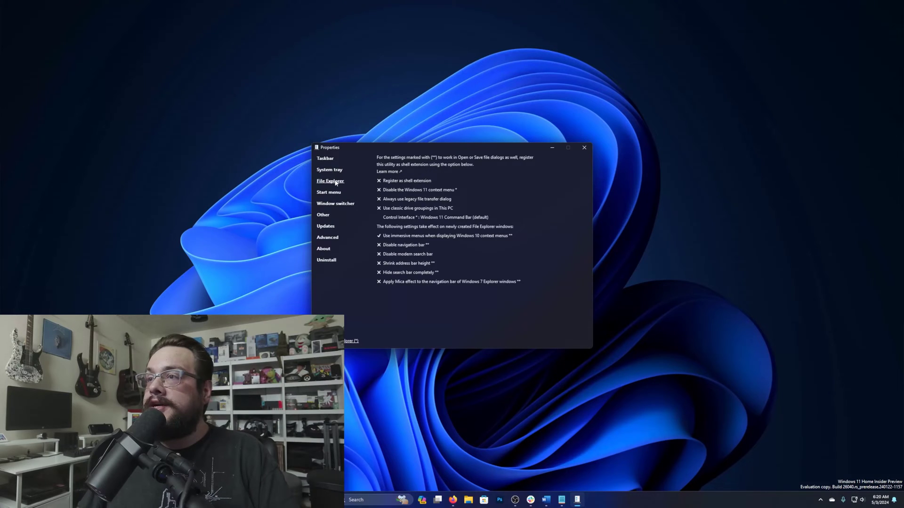
click(334, 193)
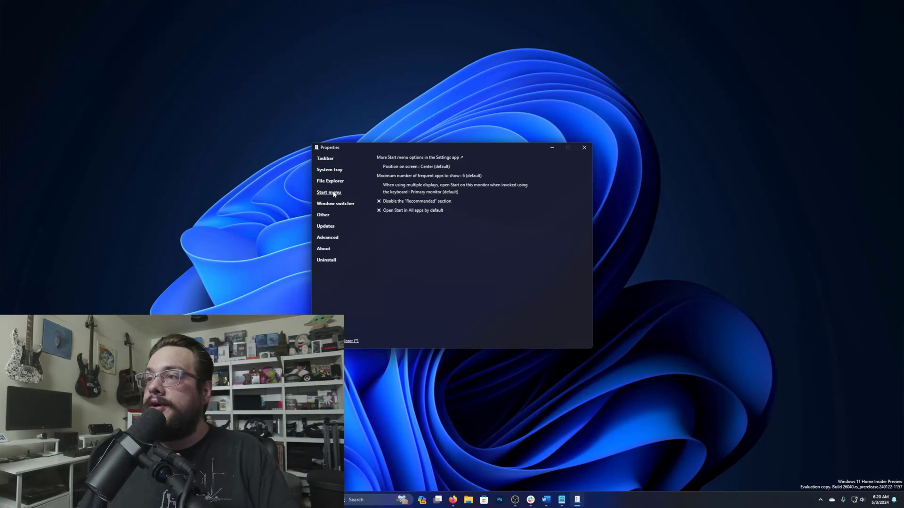
Step: Set the taskbar style to Windows 11 (default) in the Taskbar settings
click(326, 159)
click(417, 159)
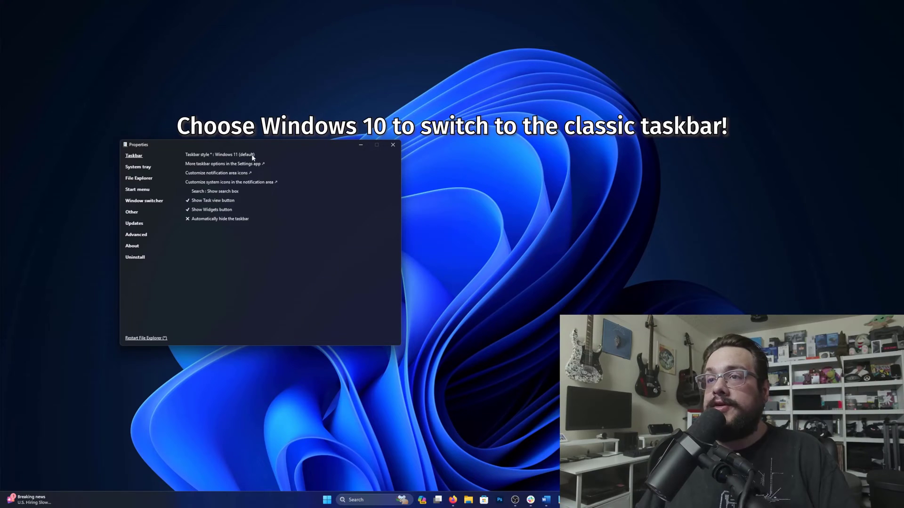
click(187, 201)
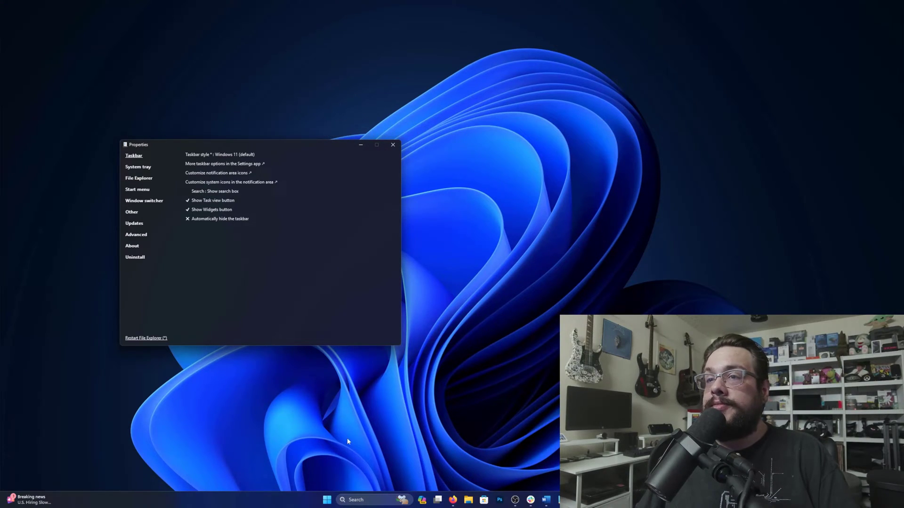
Step: Try the taskbar search as Hidden and as Show search icon, and set it back to Show search box
click(214, 191)
click(210, 199)
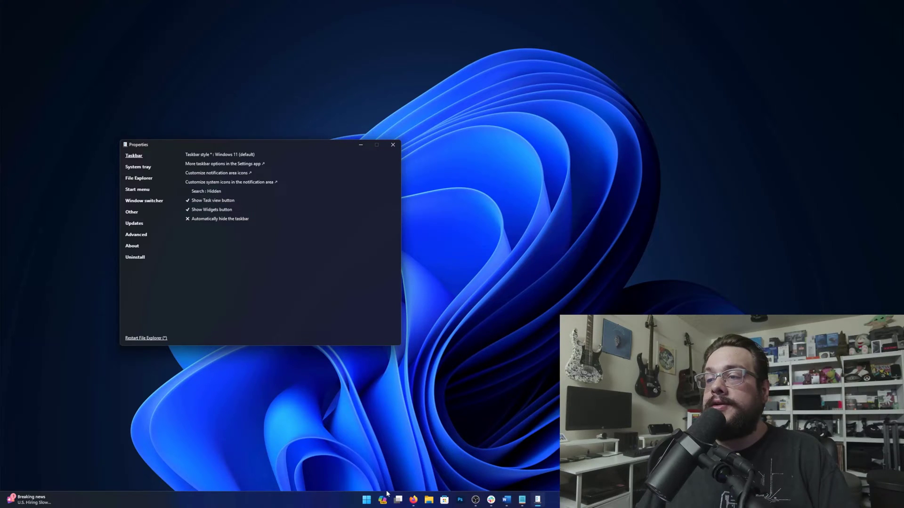
click(210, 191)
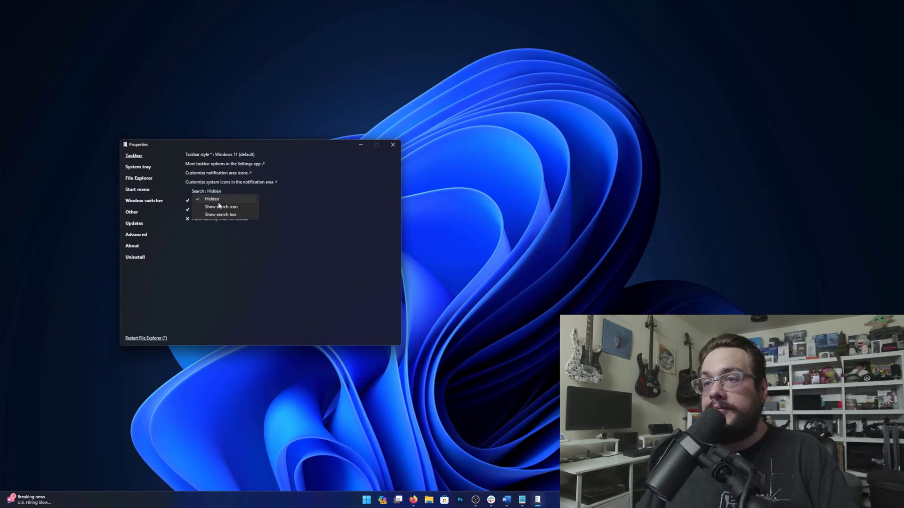
click(220, 206)
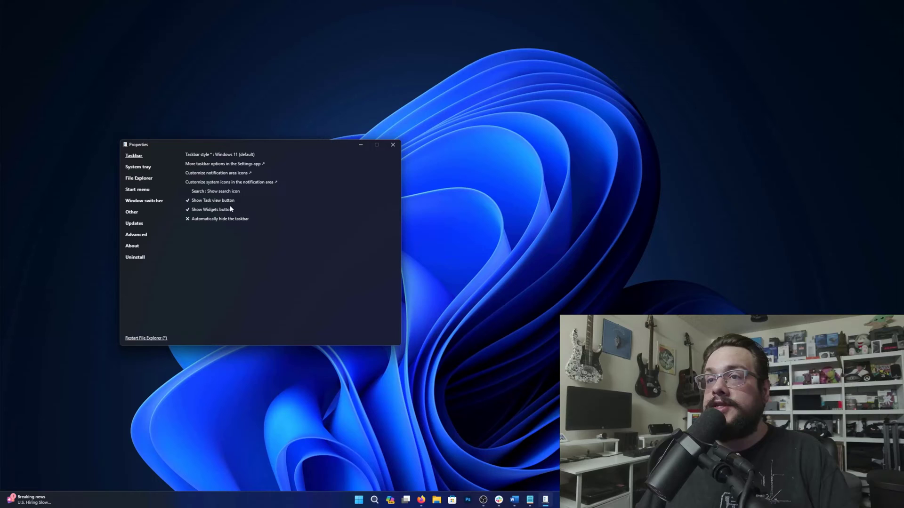
click(217, 191)
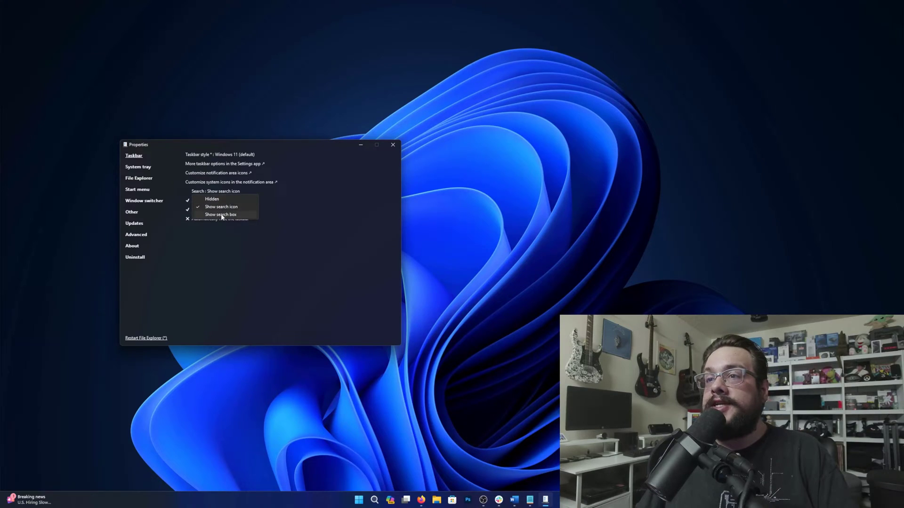
click(221, 215)
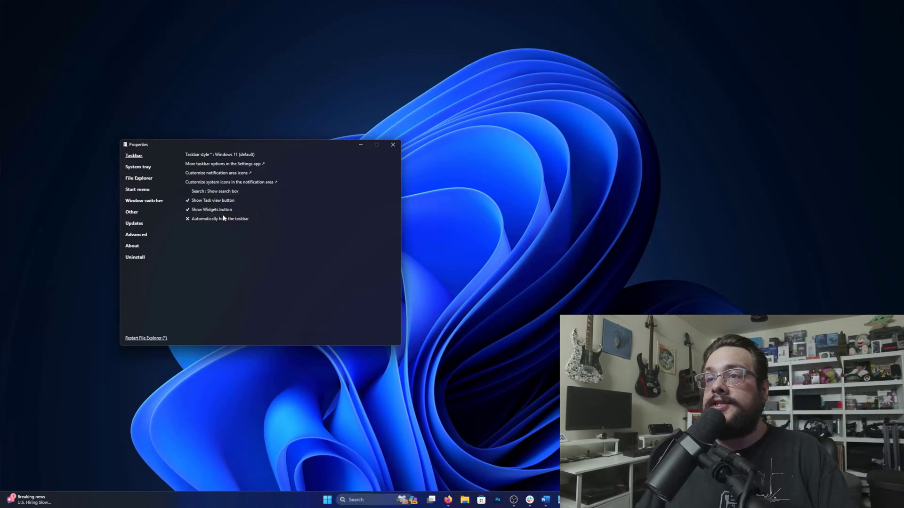
Step: Try toggling the Task view button, Widgets button and automatic taskbar hiding, restoring each to its original setting
click(188, 202)
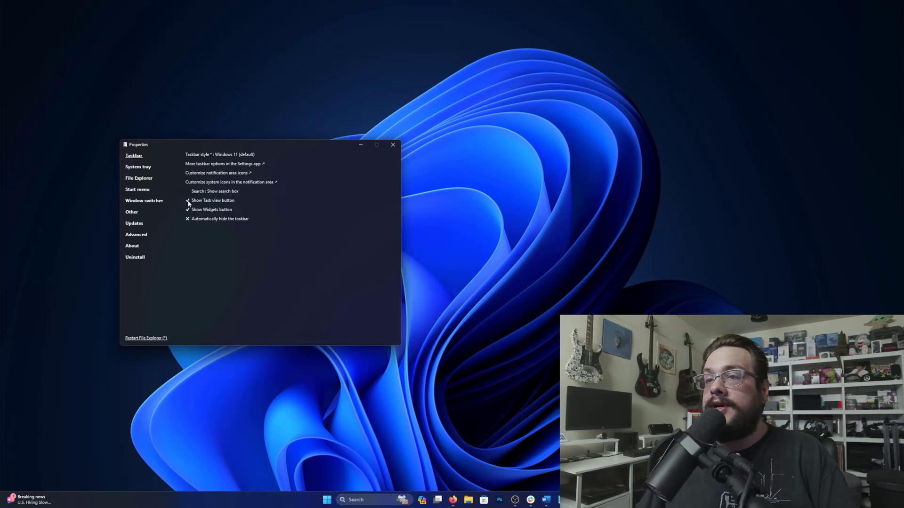
click(188, 210)
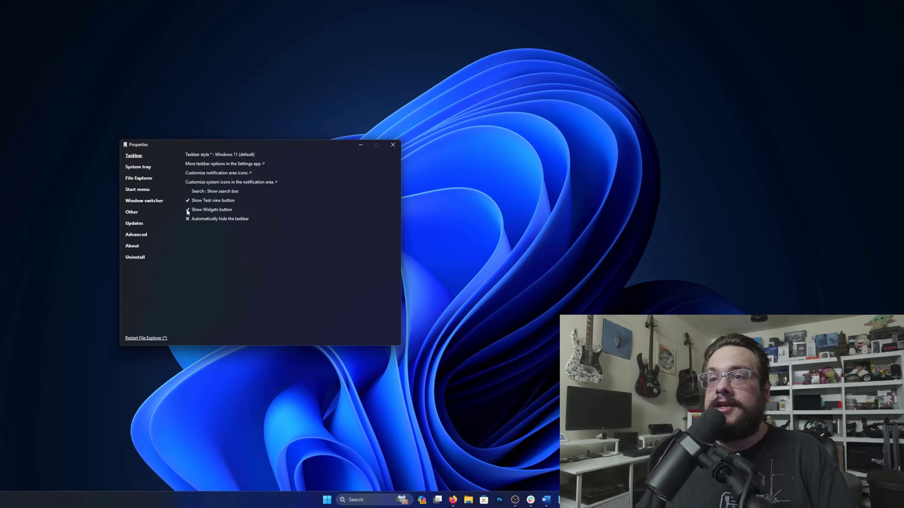
click(187, 210)
click(188, 220)
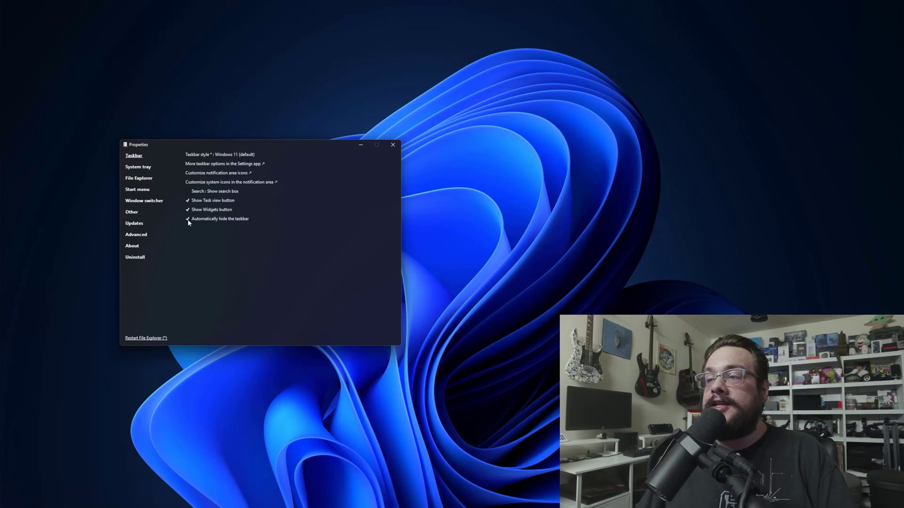
click(188, 220)
Step: Review the System tray and File Explorer options, and inspect the desktop context menu together with its expanded "Show more options" version
click(138, 167)
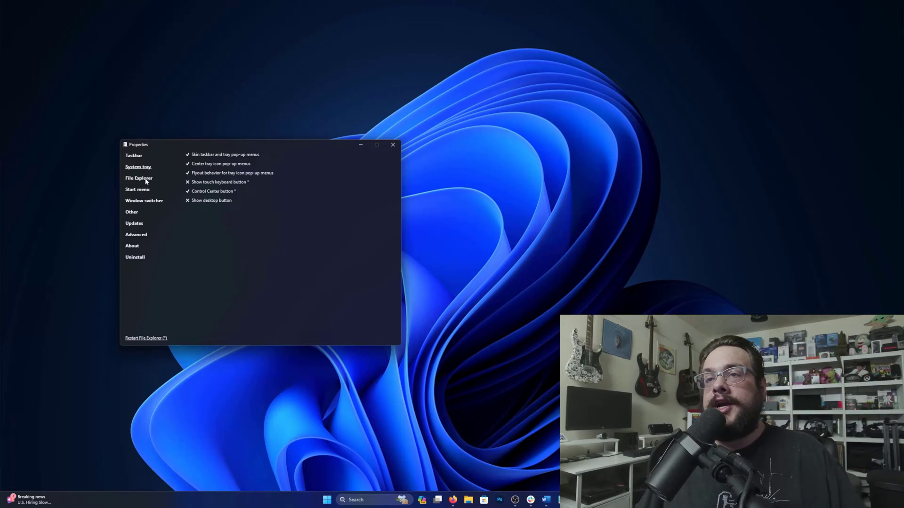
click(146, 179)
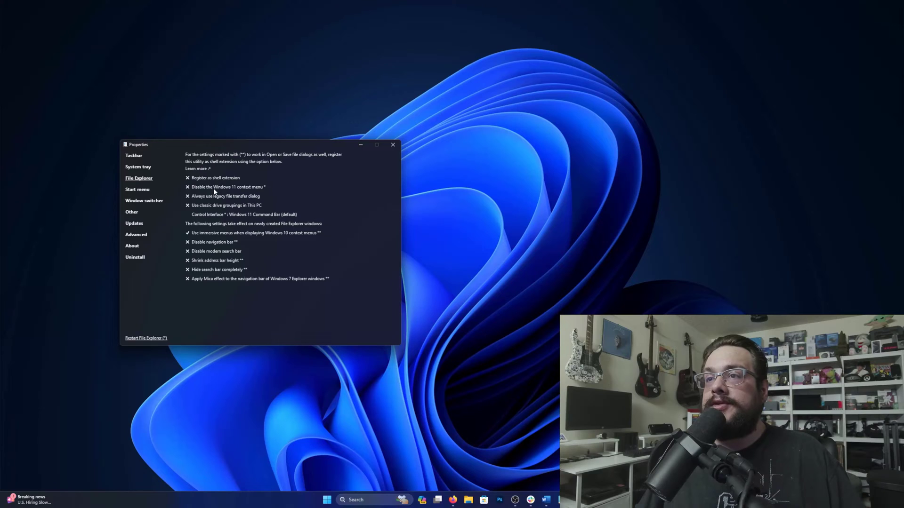
click(495, 151)
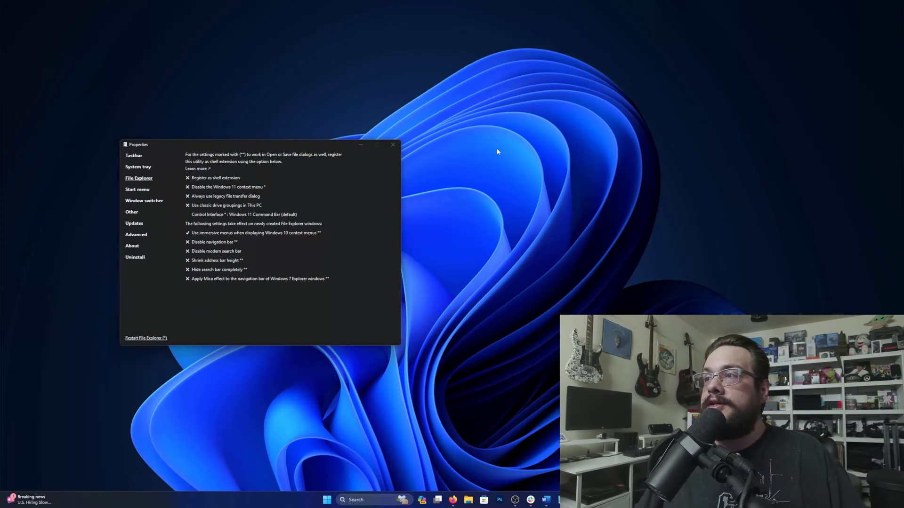
right_click(496, 151)
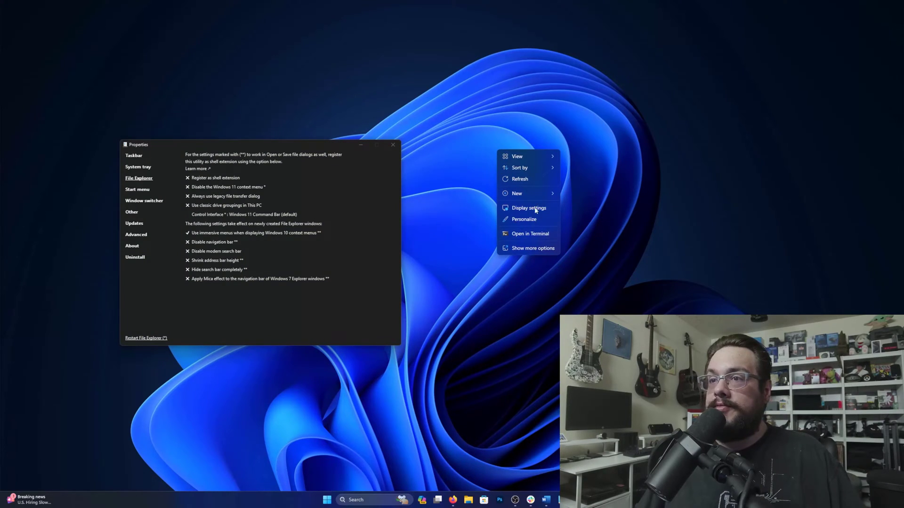
click(532, 250)
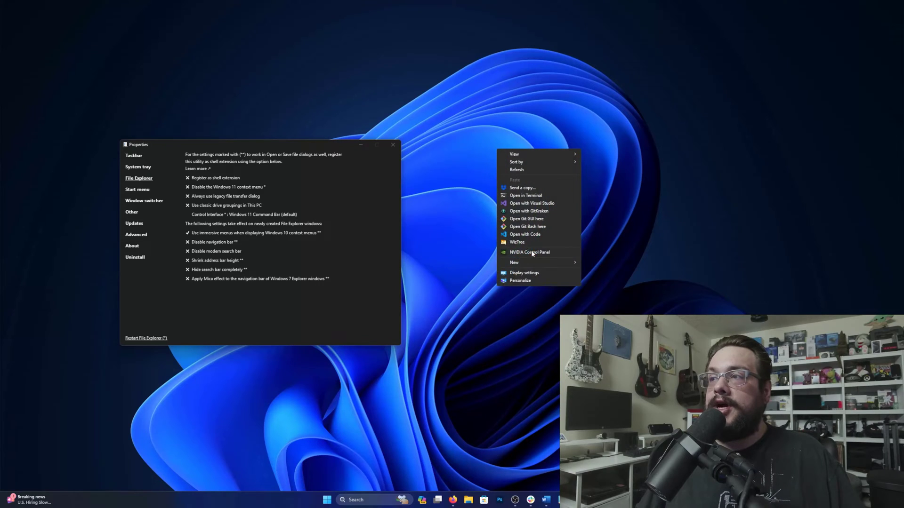
click(470, 229)
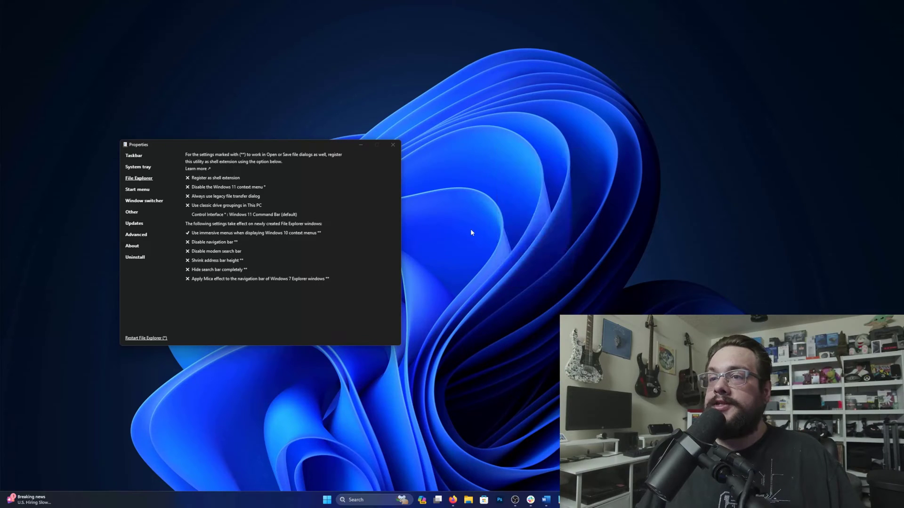
Step: Disable the Windows 11 context menu, restart File Explorer to apply it, and check the desktop context menu
click(188, 187)
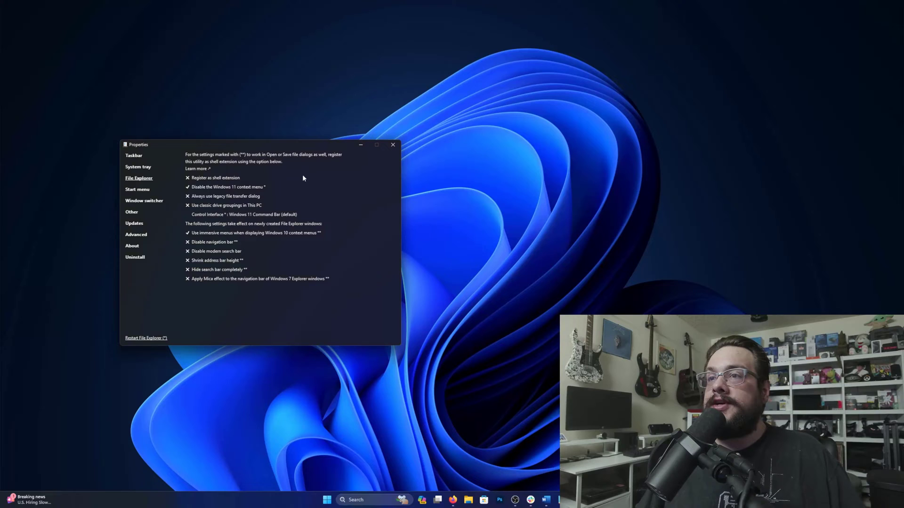
click(151, 339)
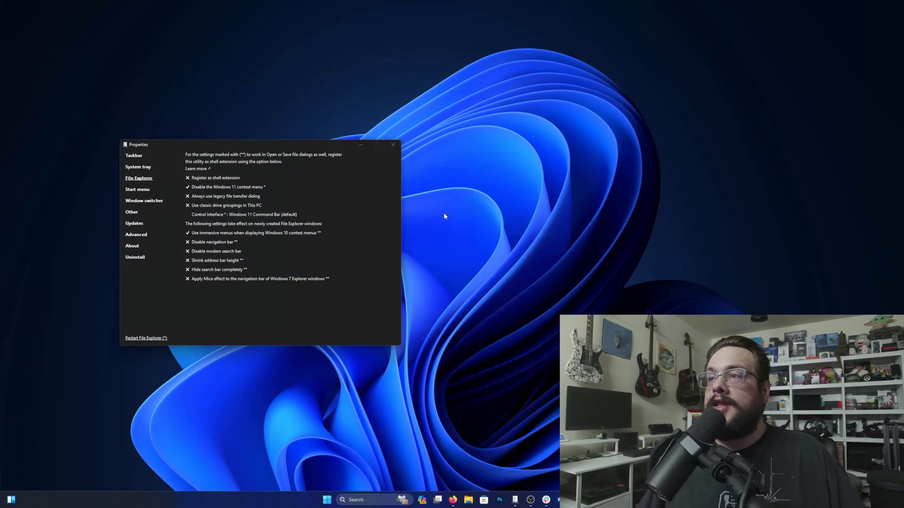
right_click(443, 213)
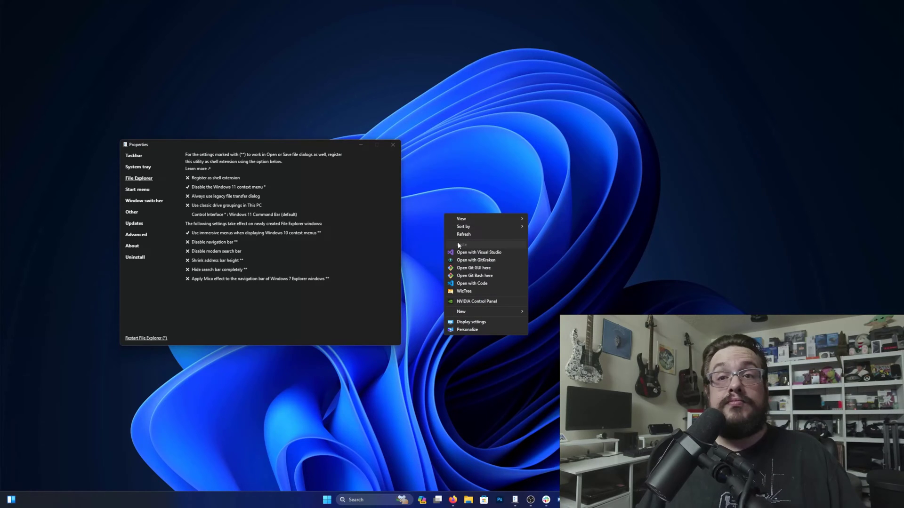
click(309, 304)
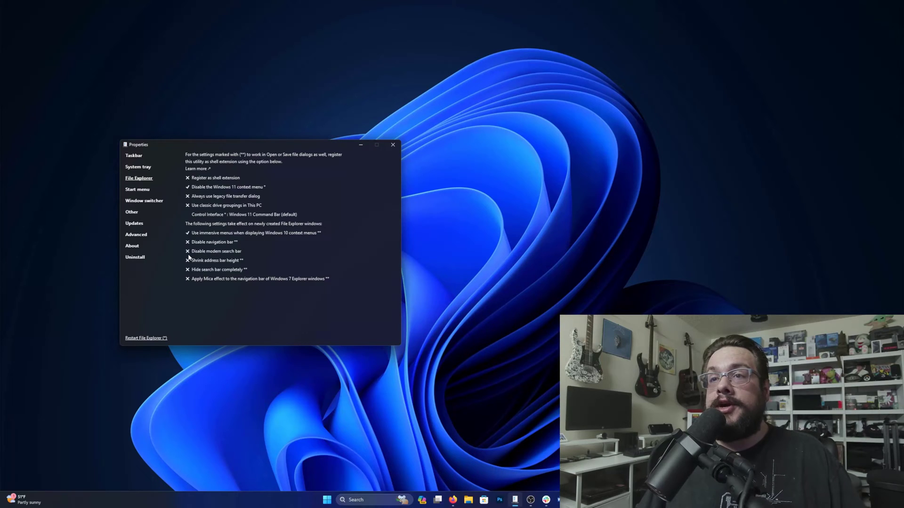
Step: In the Start menu settings, try the position At screen edge, return it to Center (default), and disable the "Recommended" section
click(141, 190)
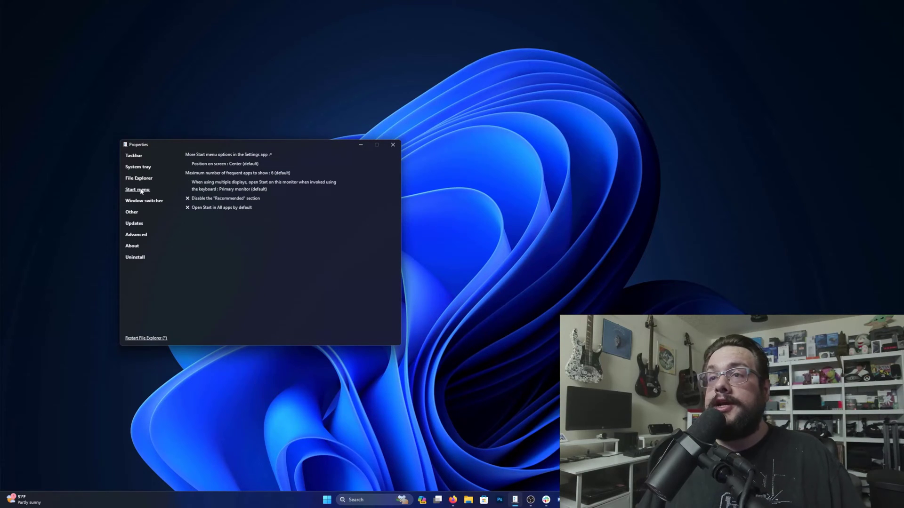
click(244, 165)
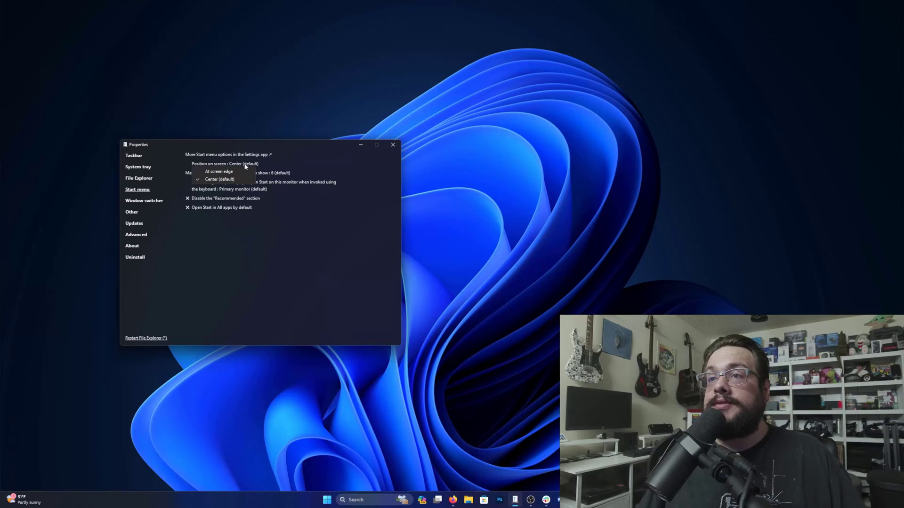
click(232, 173)
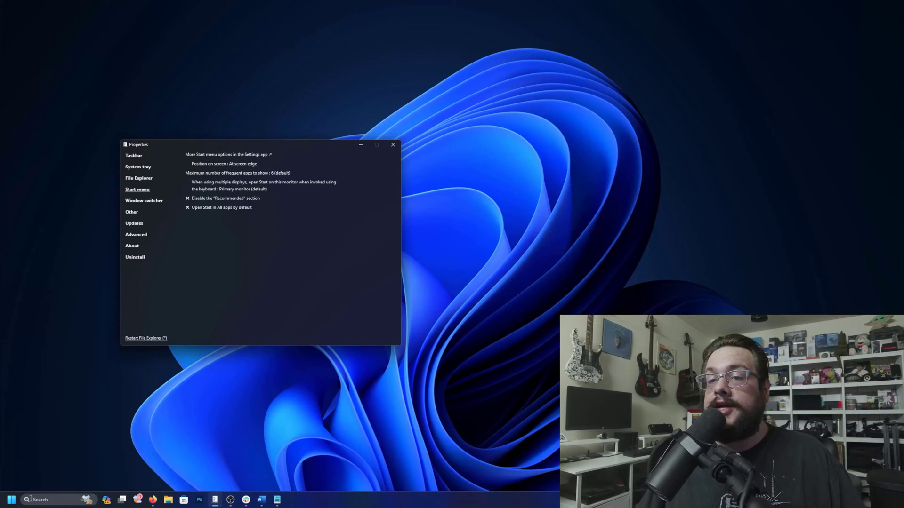
click(224, 165)
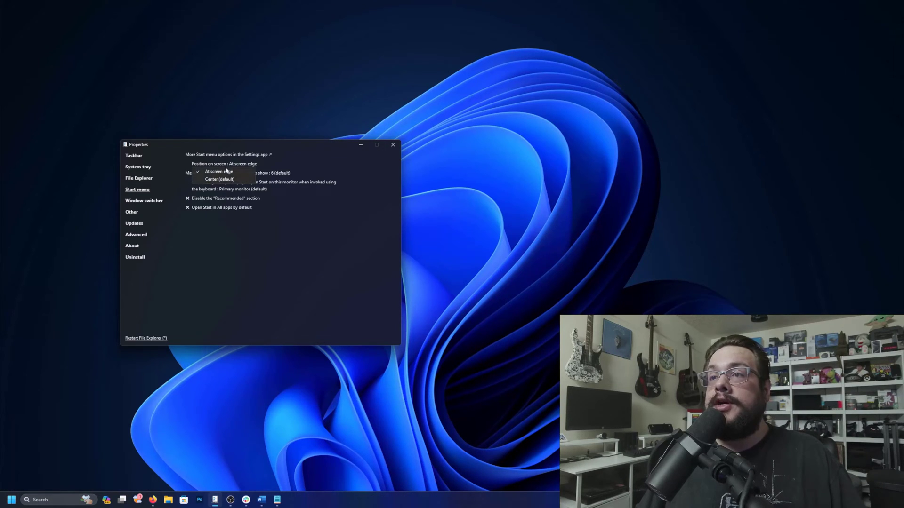
click(219, 180)
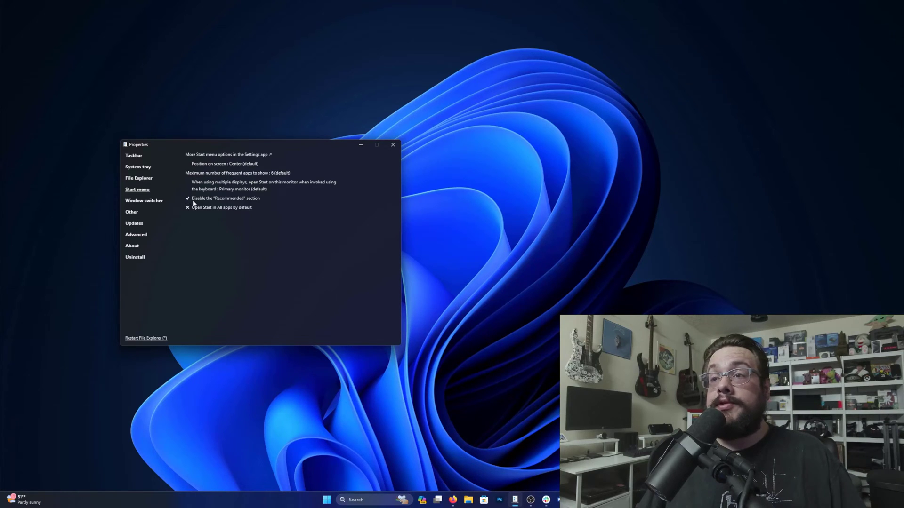
Step: Open the Start menu to check its layout, and look through the ExplorerPatcher Window switcher and Other options
click(327, 501)
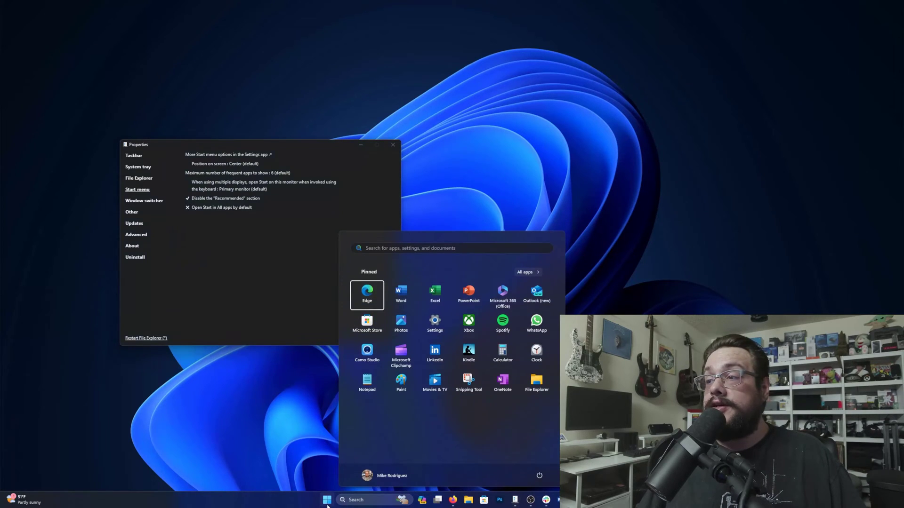
click(132, 213)
click(145, 201)
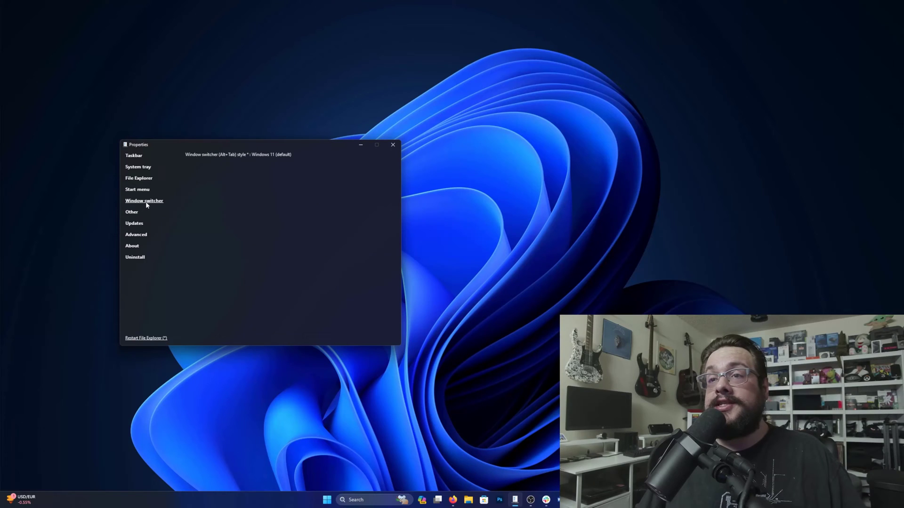
click(134, 213)
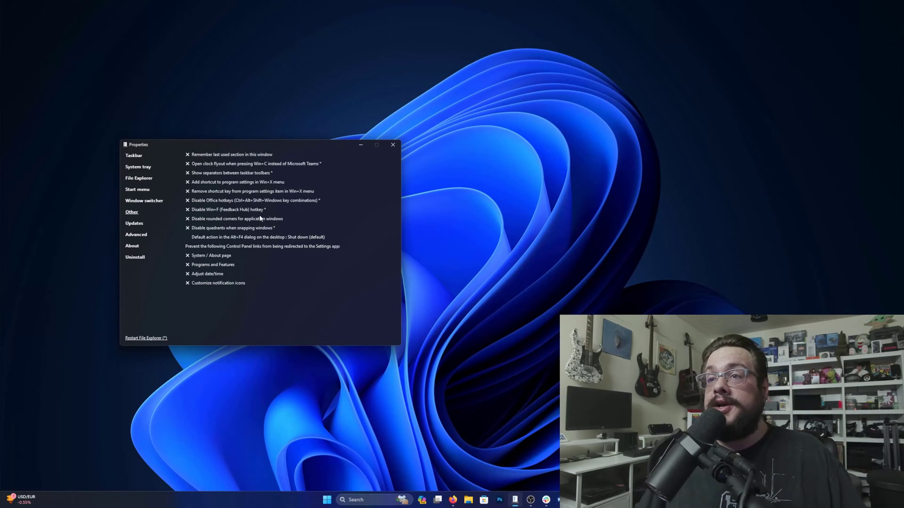